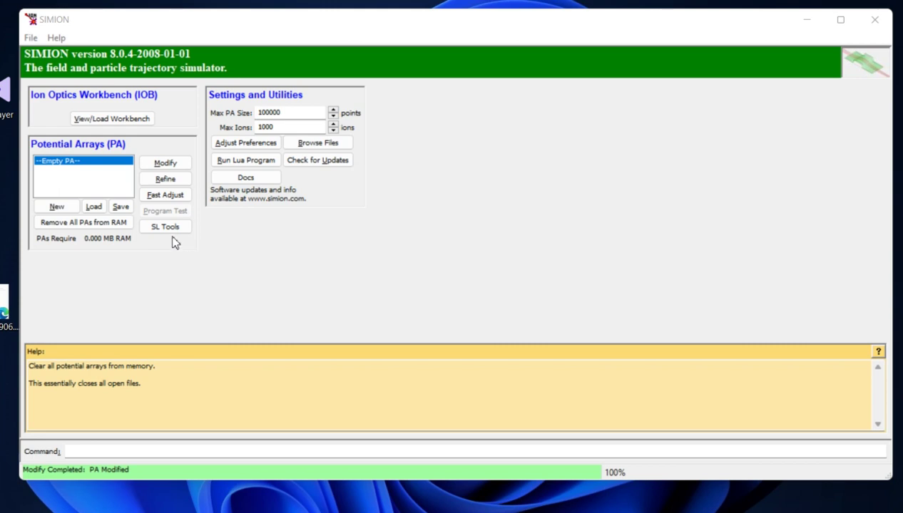
- Create a new cylindrical electric potential array with dimensions of 300 points in x and 100 points in y
click(55, 208)
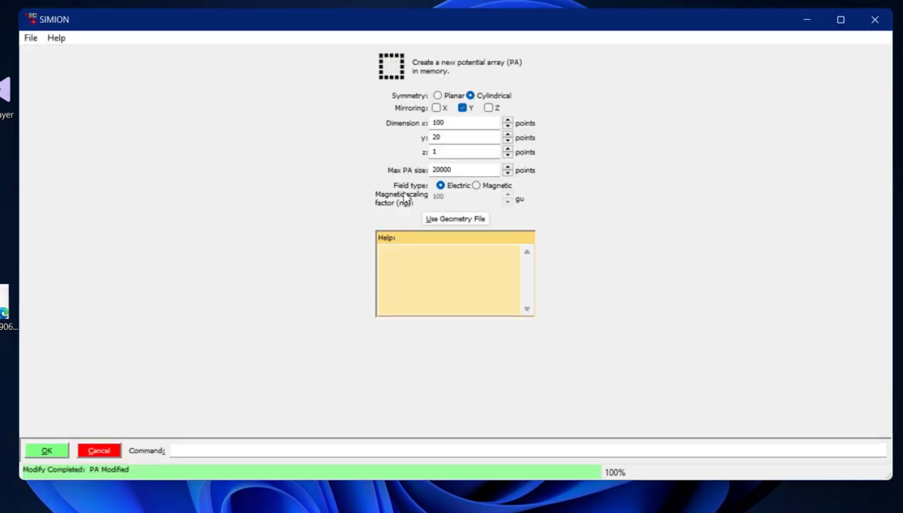
click(454, 122)
key(Return)
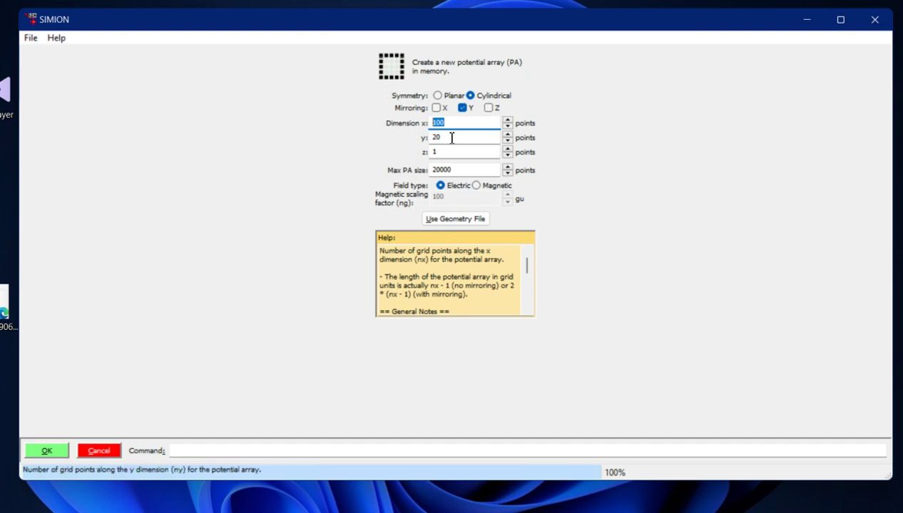
text(3)
key(Tab)
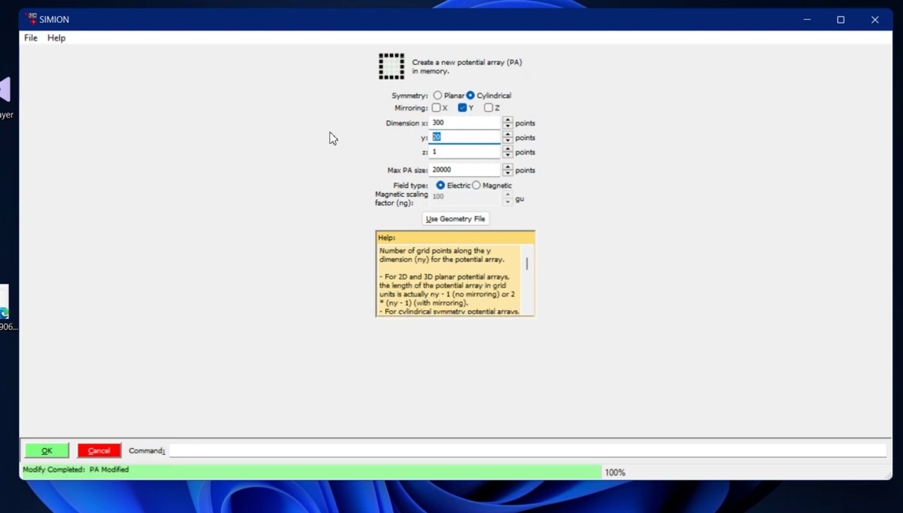
text(100)
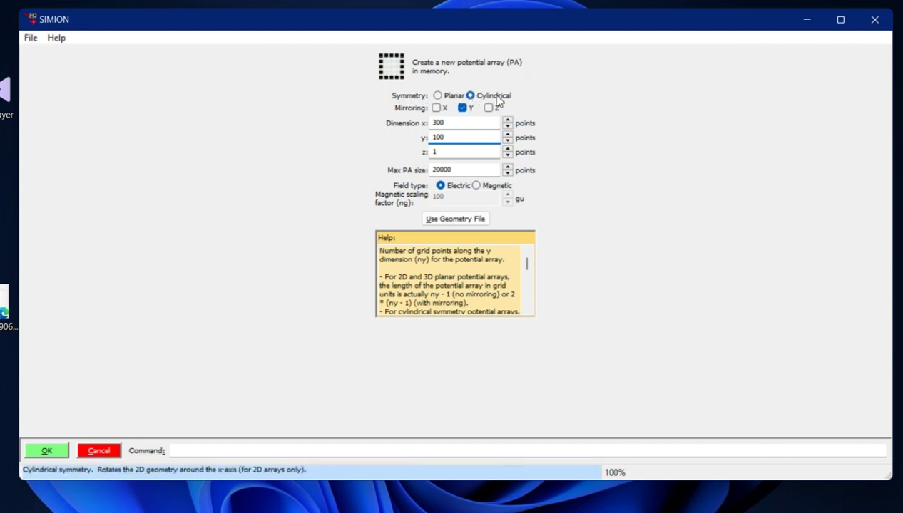
key(Return)
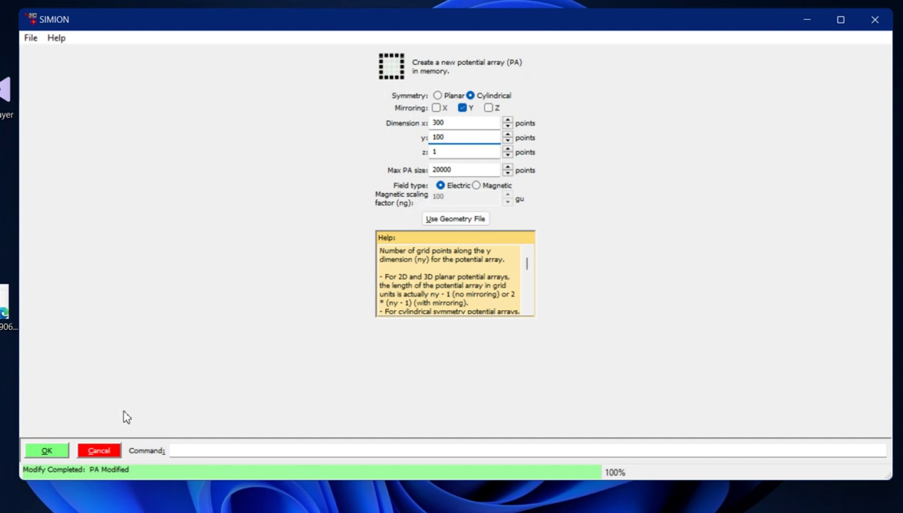
click(45, 451)
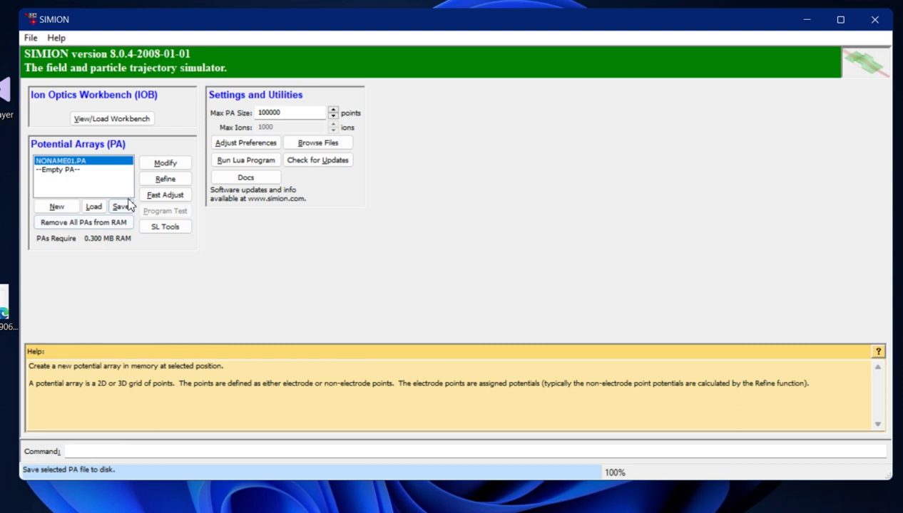
- Edit the new array and fill a thin, wide box in its lower-left area with electrode points at 1 V
click(163, 164)
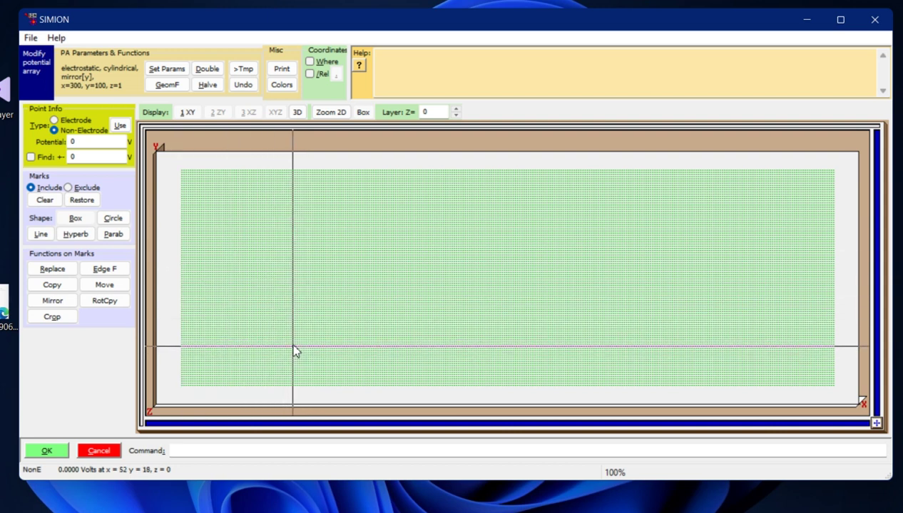
click(75, 219)
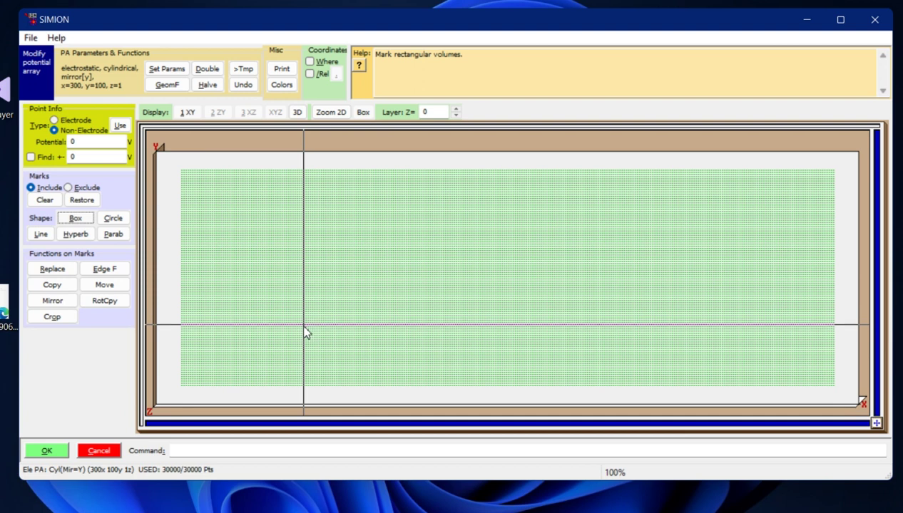
drag(298, 340, 384, 355)
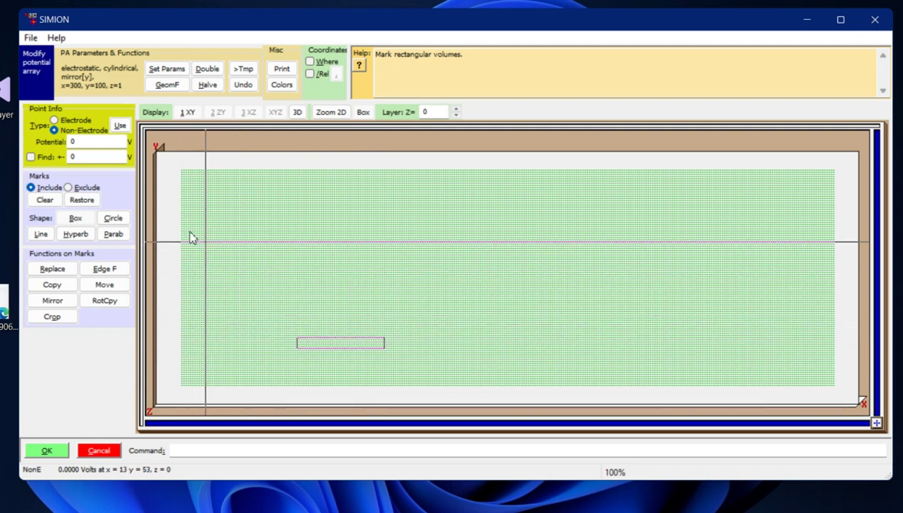
click(54, 122)
double_click(91, 142)
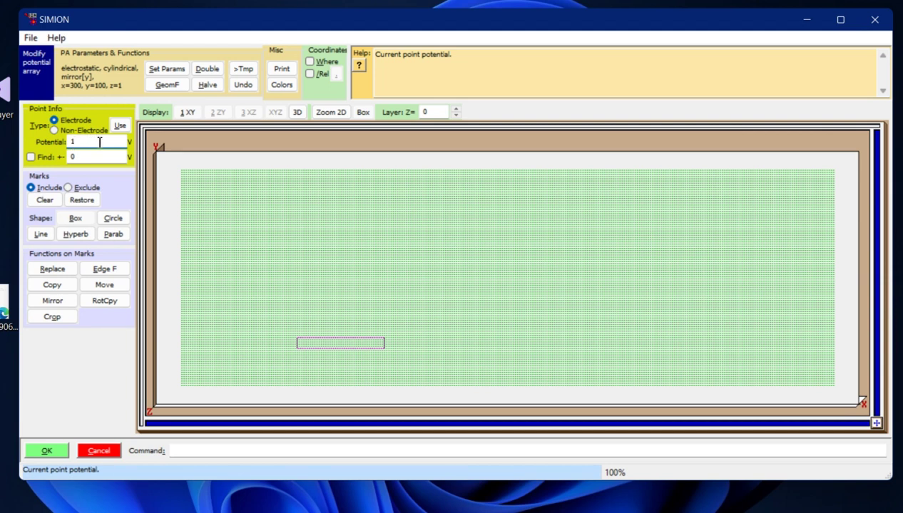
click(50, 269)
click(402, 282)
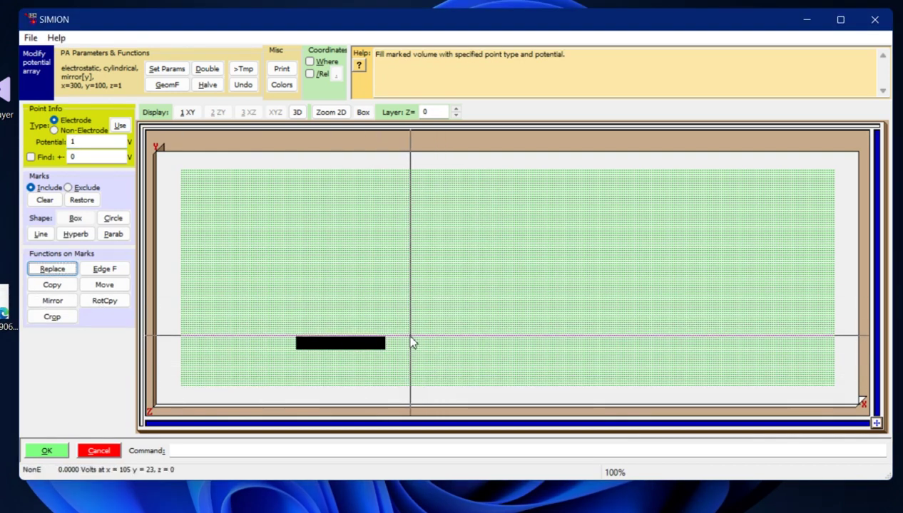
- Mark a shorter box from about x=105, y=23 to x=122, y=16 and fill it as a 2 V electrode
drag(413, 339, 448, 351)
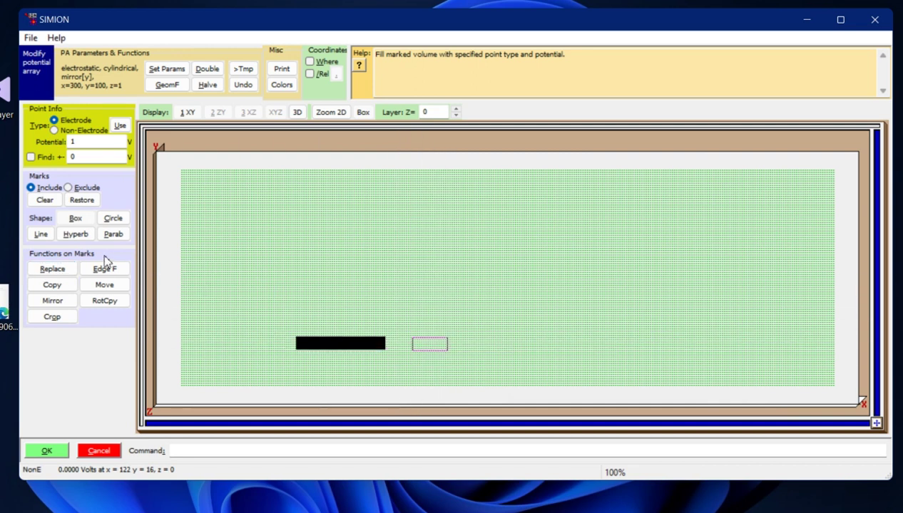
double_click(74, 142)
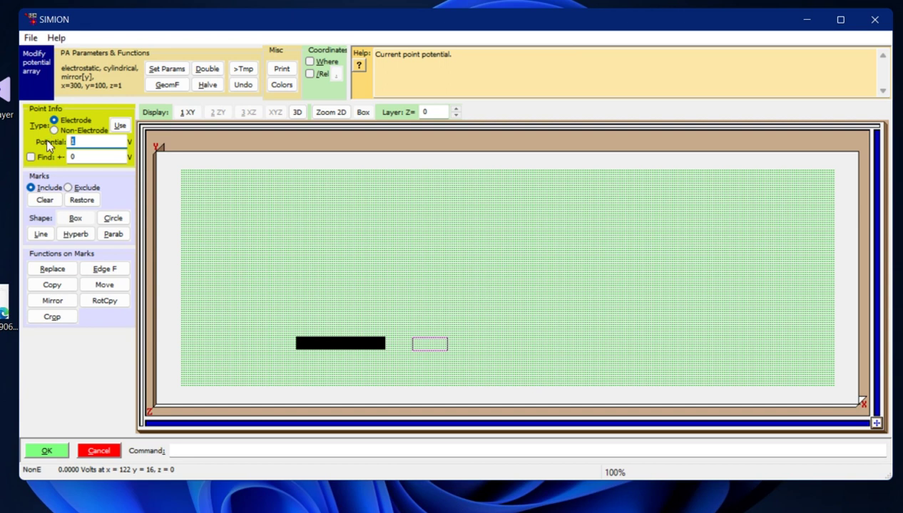
text(2)
click(52, 268)
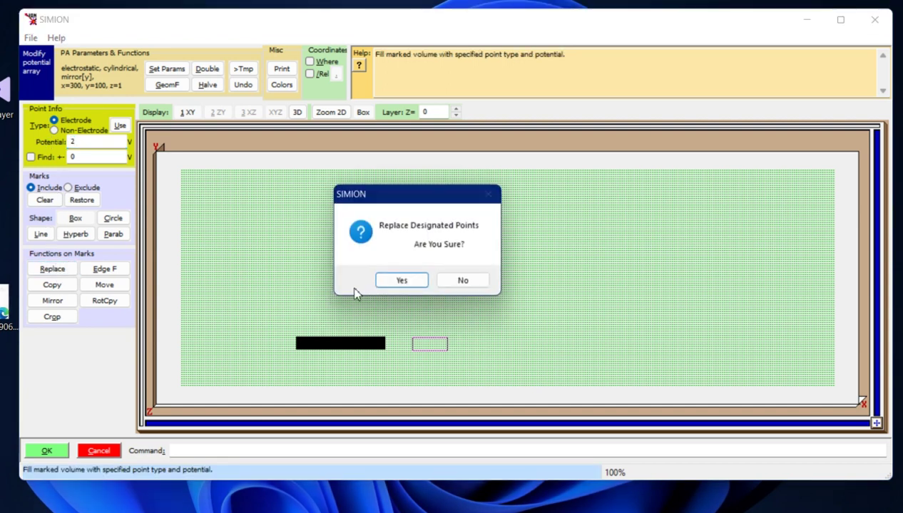
click(381, 284)
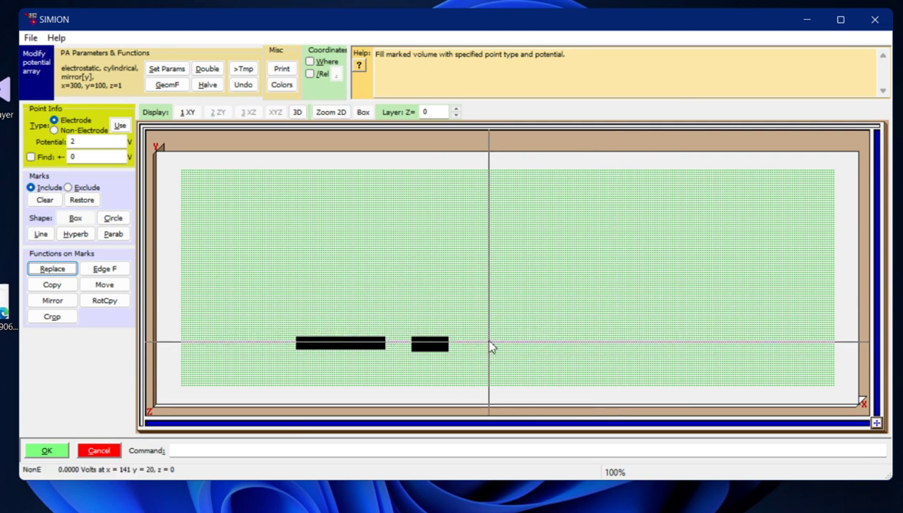
- Mark a third box beyond the second, ending at about x=171, y=16, fill it as a 3 V electrode, and accept the array modifications
drag(476, 336, 556, 359)
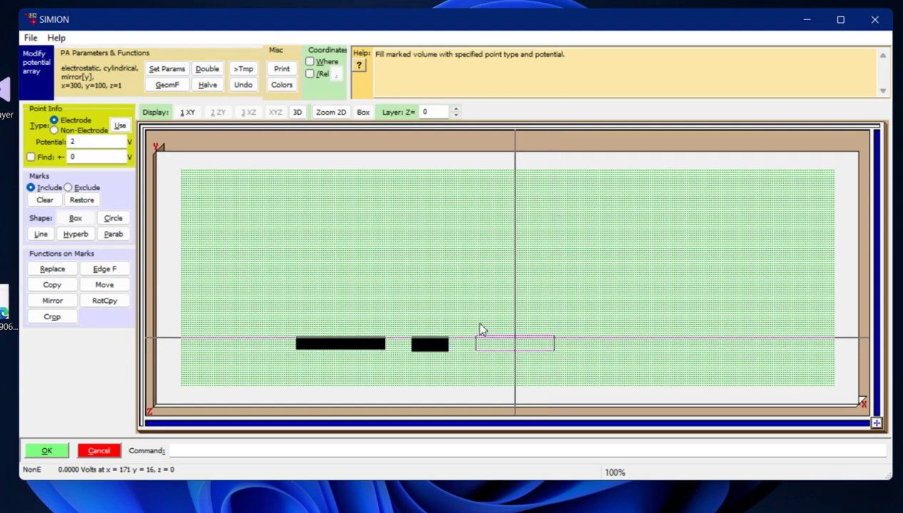
click(85, 144)
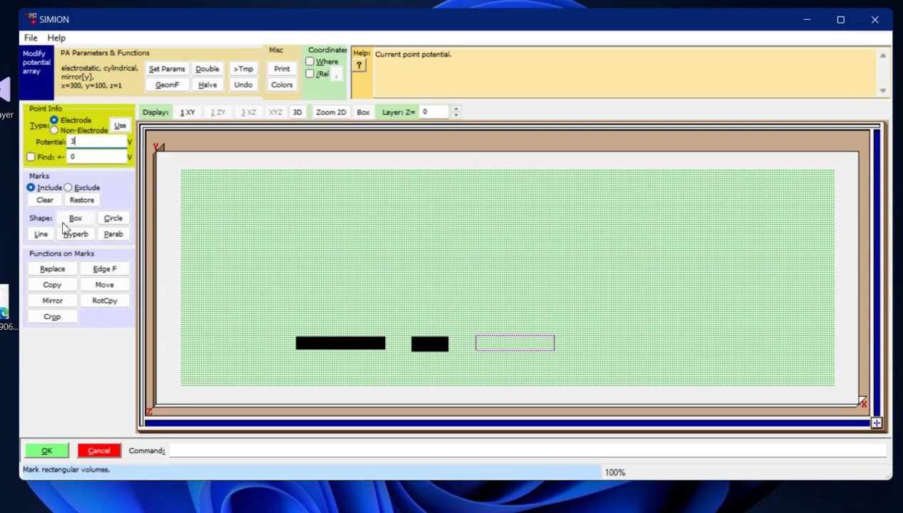
click(47, 268)
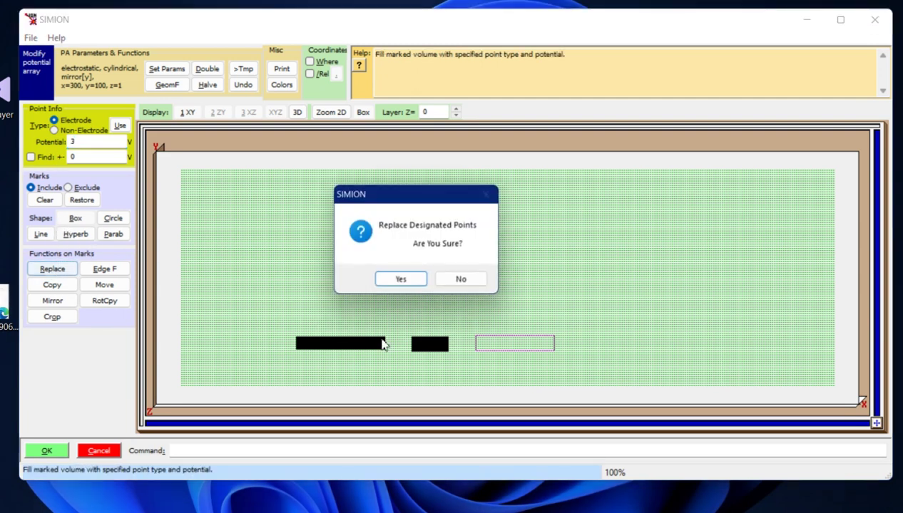
click(400, 281)
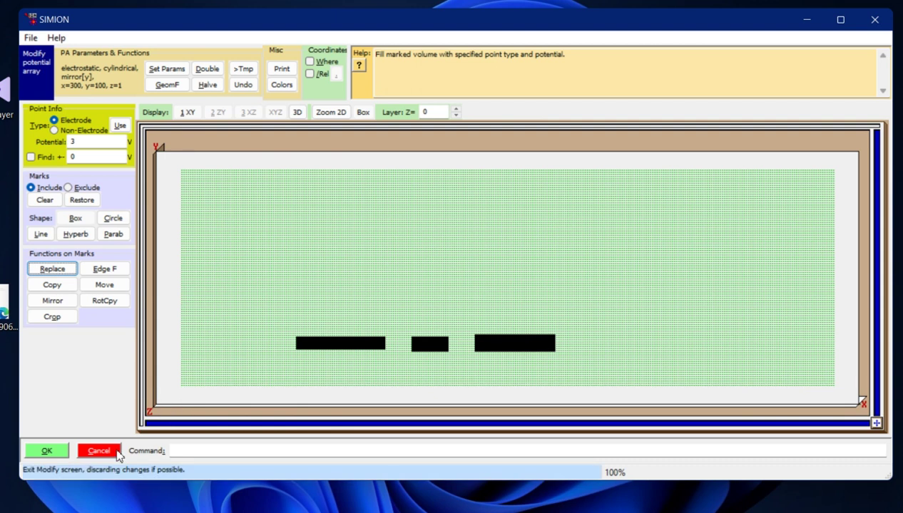
click(45, 451)
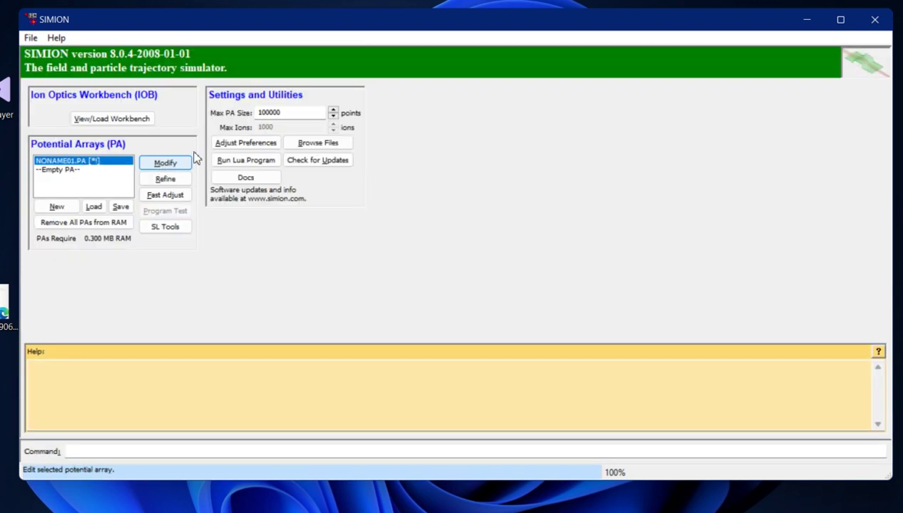
- Save the modified potential array in the st ajust folder under the file name aaa1
click(119, 209)
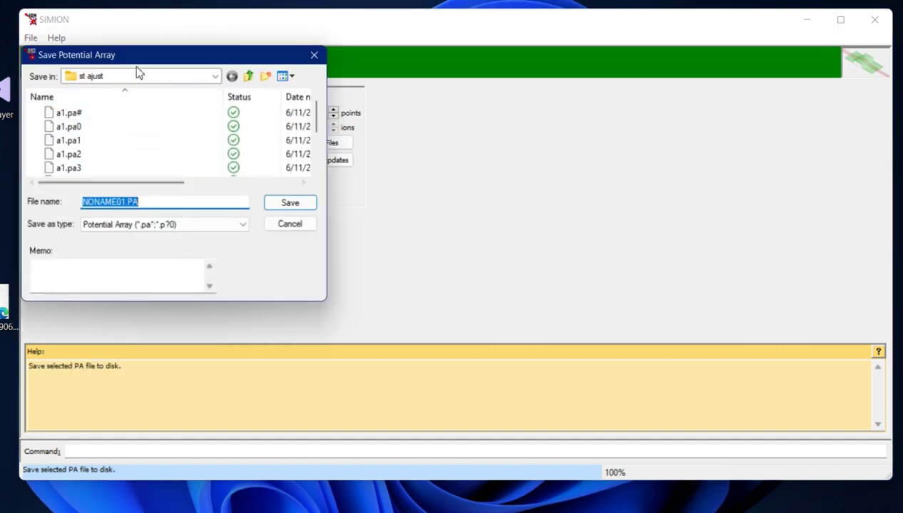
drag(141, 61, 256, 78)
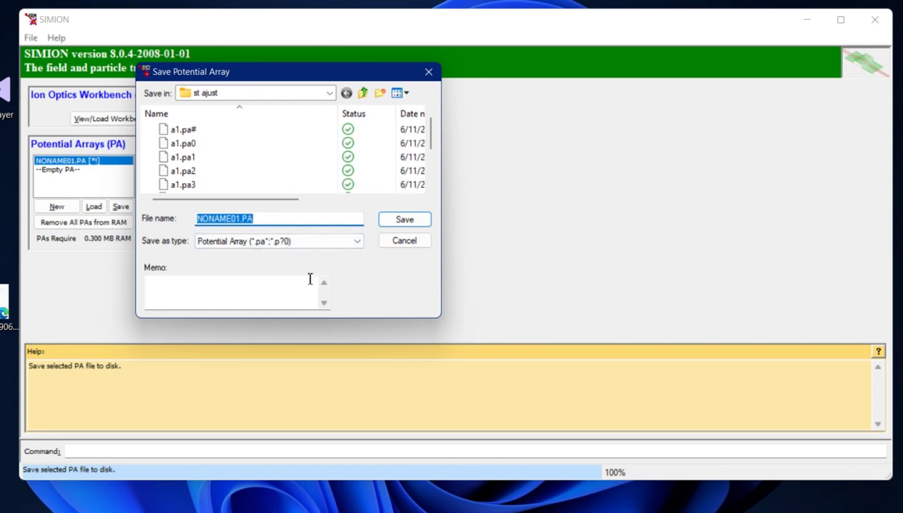
text(aaa)
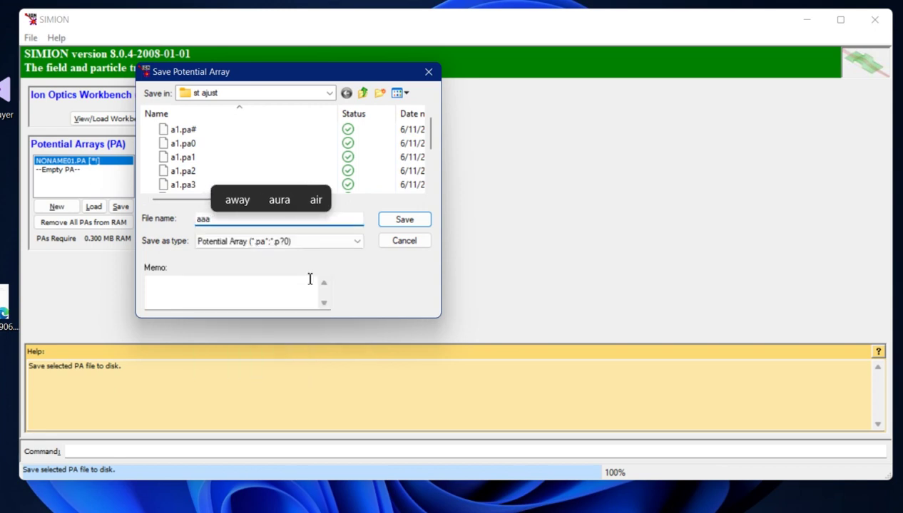
text(1)
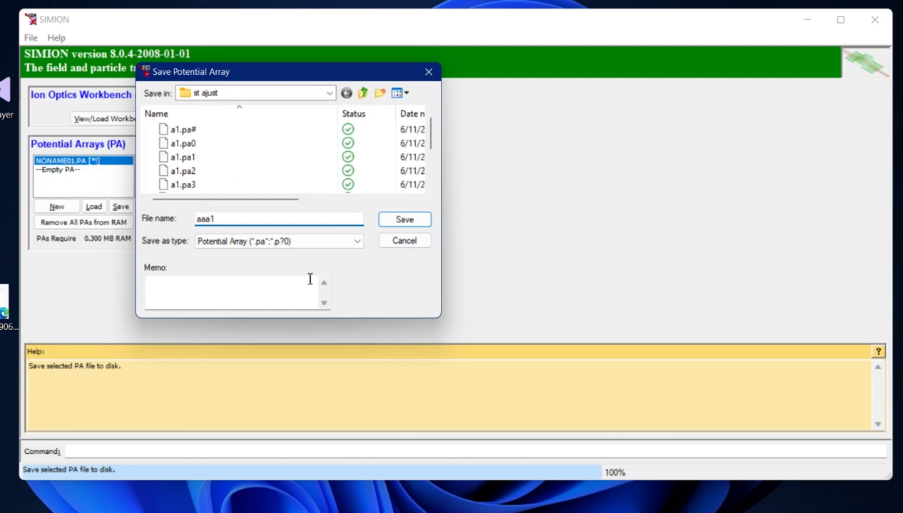
click(404, 220)
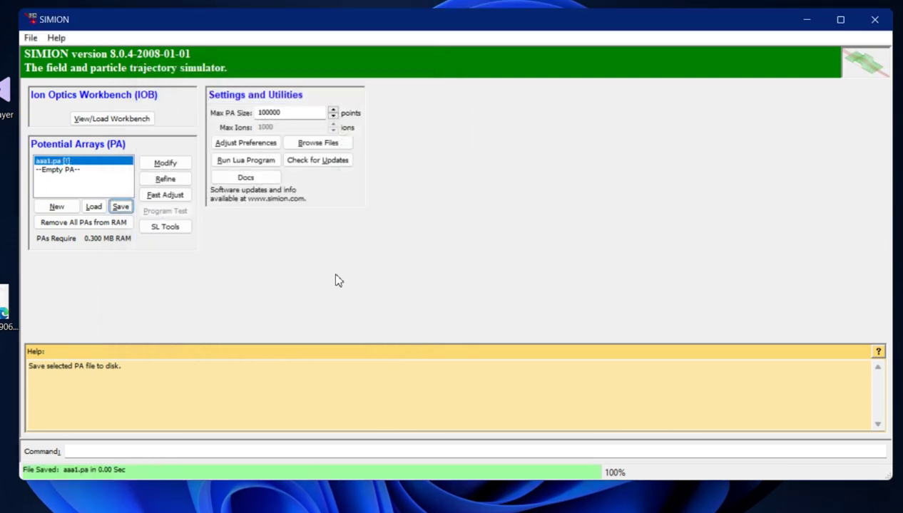
- Save the potential array again as aa1.pa# in the st ajust folder
click(121, 206)
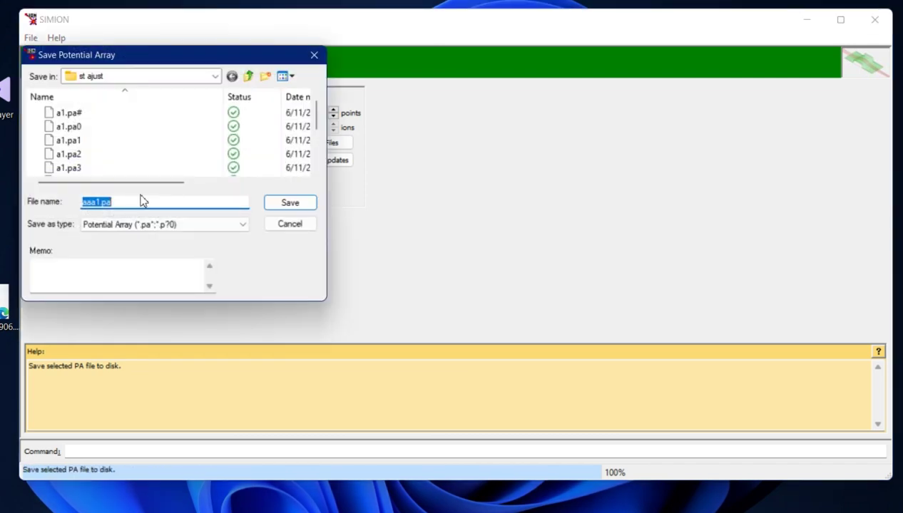
text(aa)
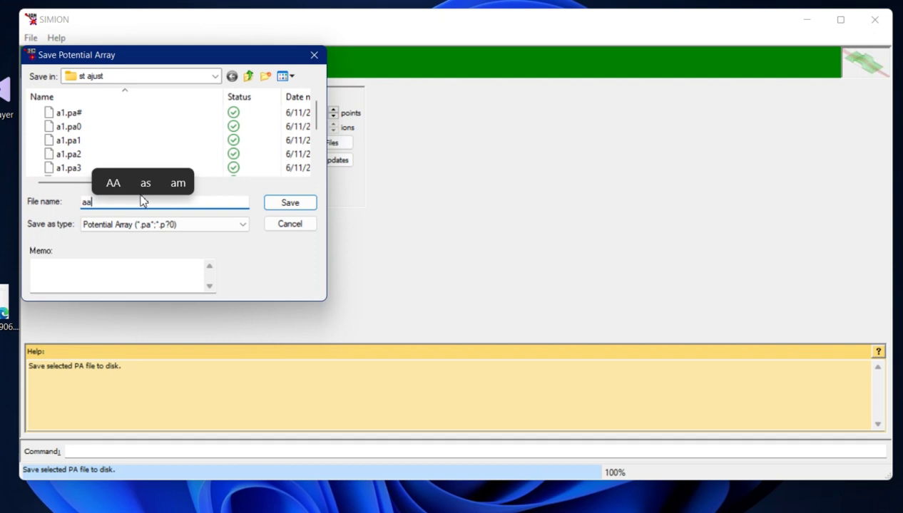
text(1)
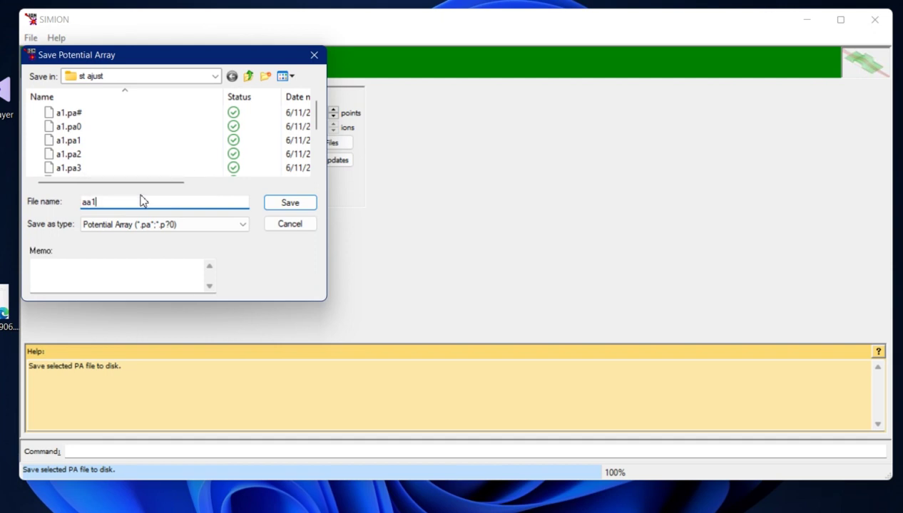
text(.pa)
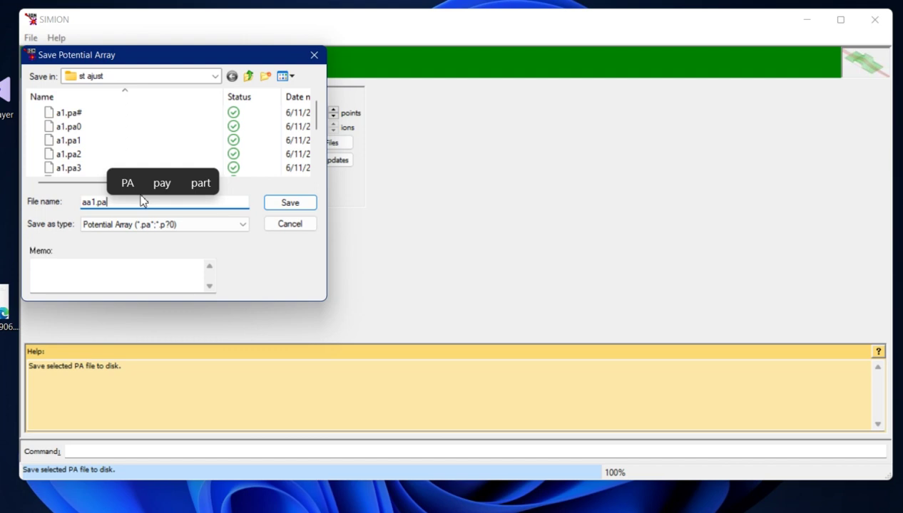
text(#)
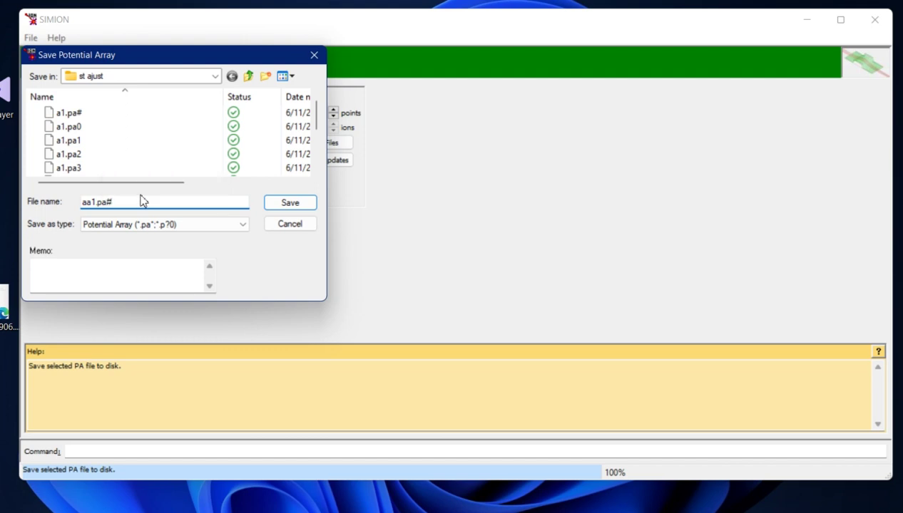
click(293, 205)
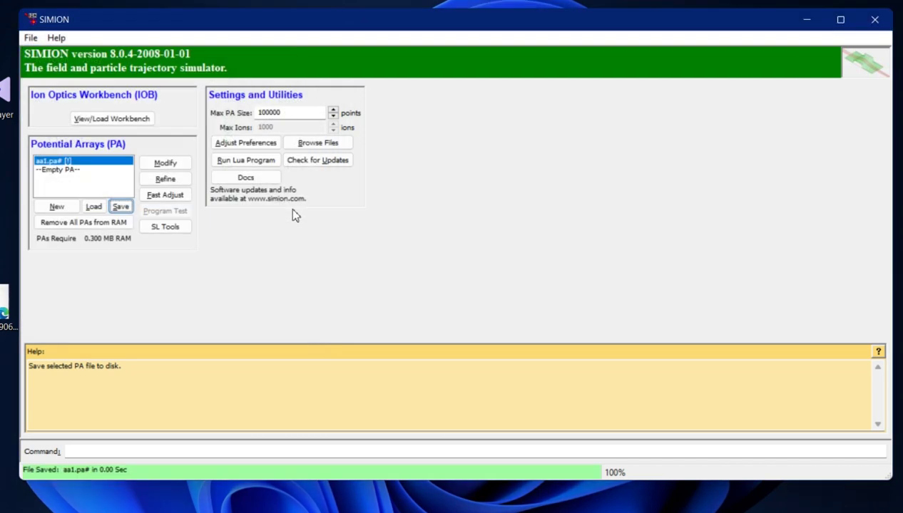
- Refine the aa1.pa# array with the existing settings and show its instance settings in the ion optics workbench
click(164, 179)
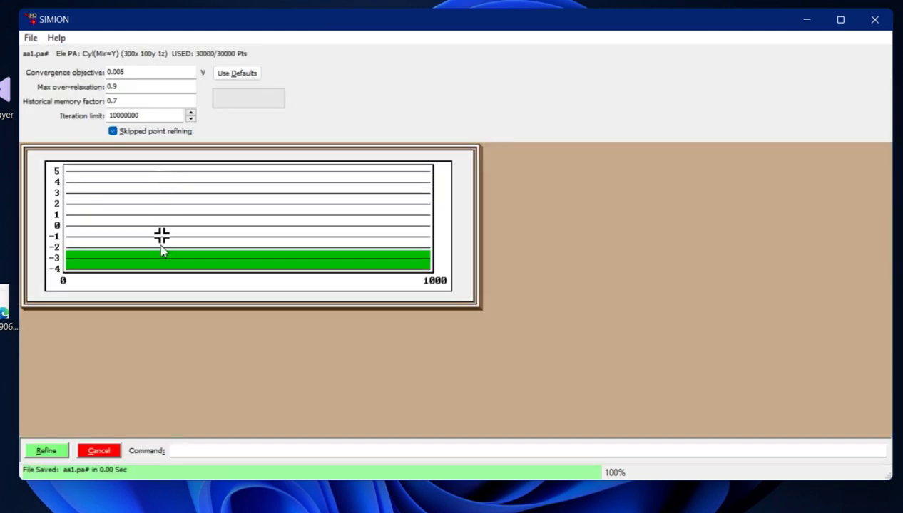
click(47, 451)
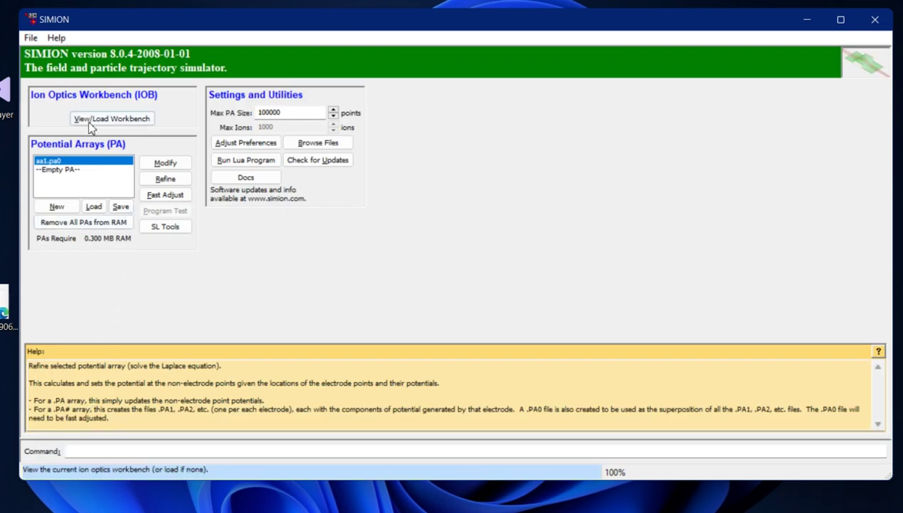
click(113, 119)
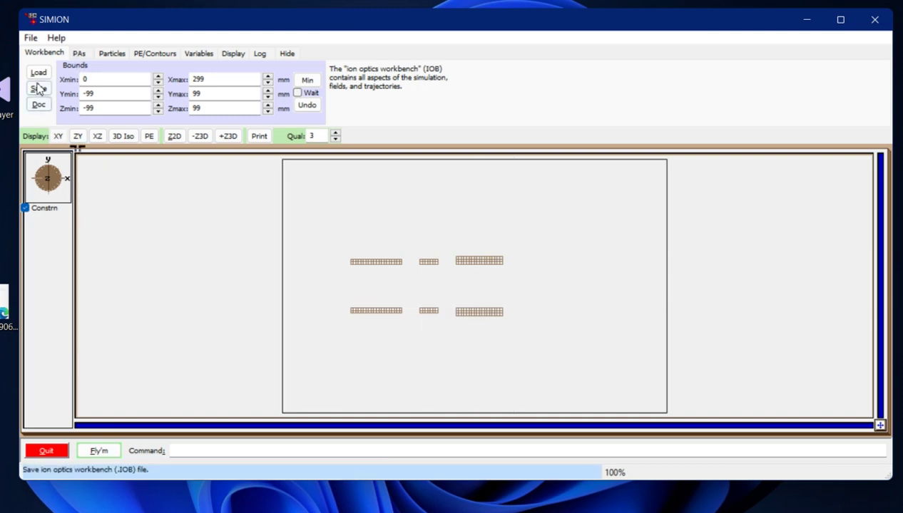
click(78, 54)
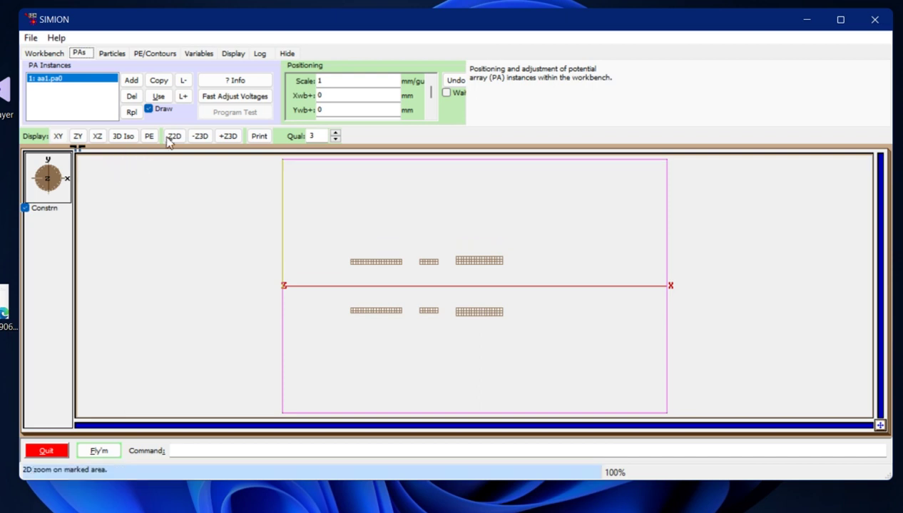
- Fast adjust the aa1.pa0 electrode voltages with electrode 1 at -1000 V, electrode 2 at 0 V and electrode 3 at -100 V
click(215, 96)
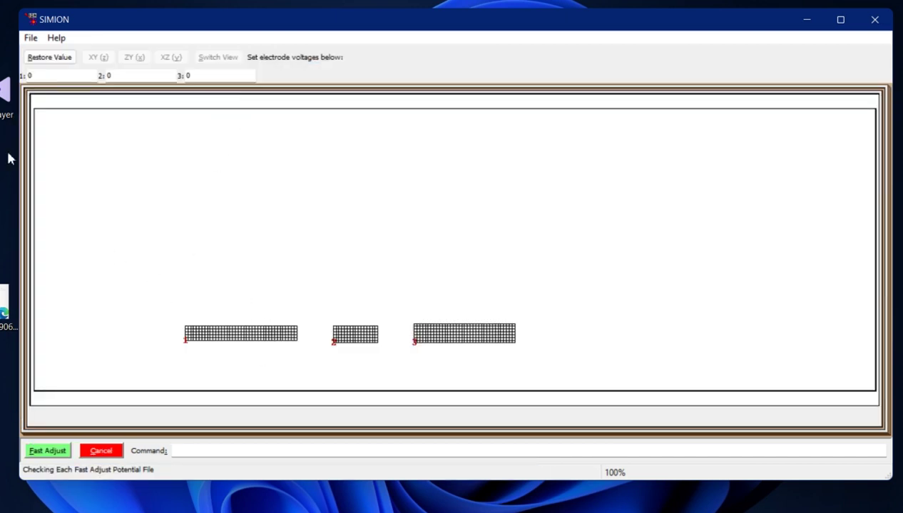
click(48, 76)
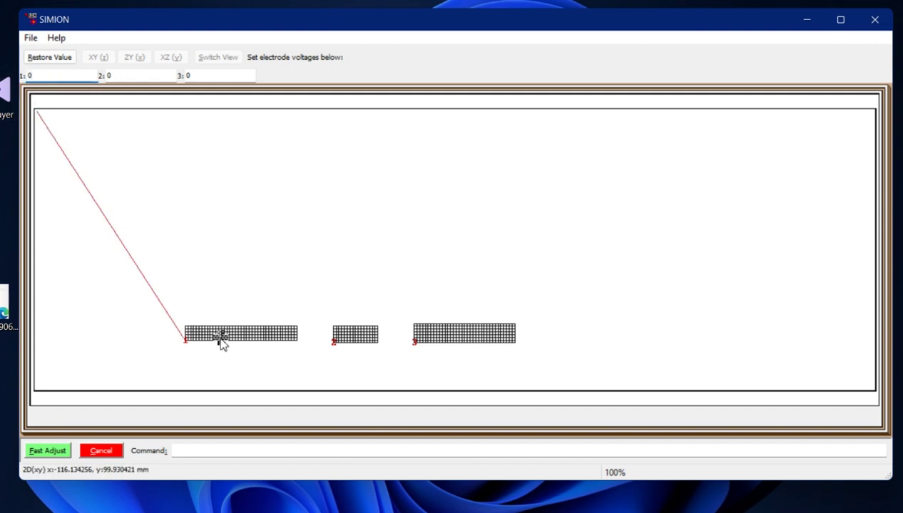
click(125, 76)
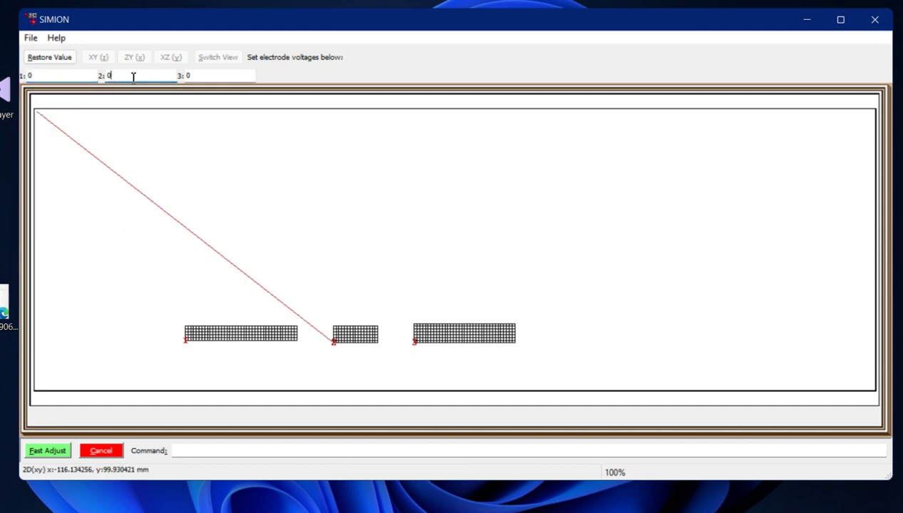
click(199, 76)
click(50, 57)
click(54, 76)
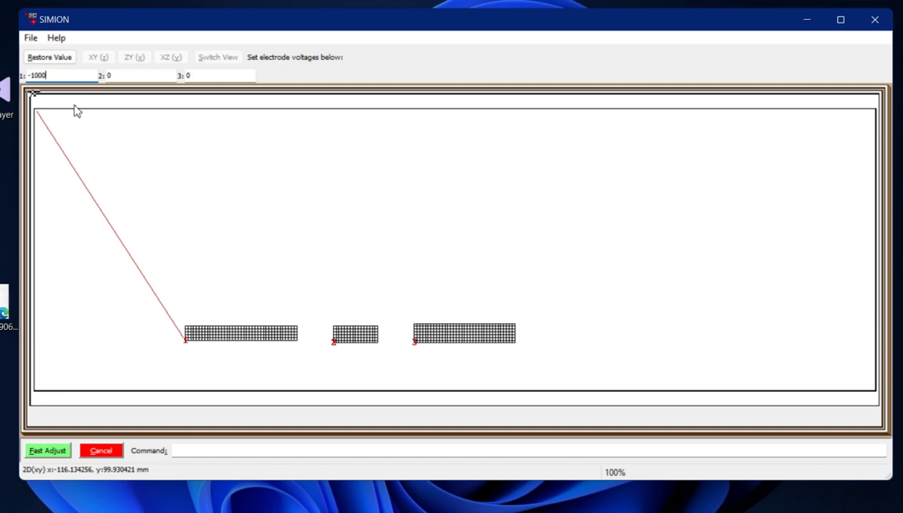
click(137, 76)
click(211, 75)
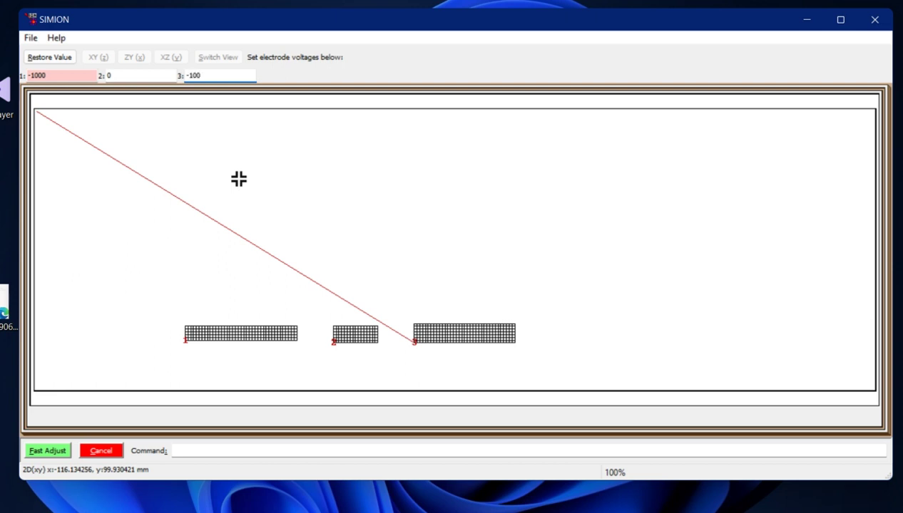
click(50, 454)
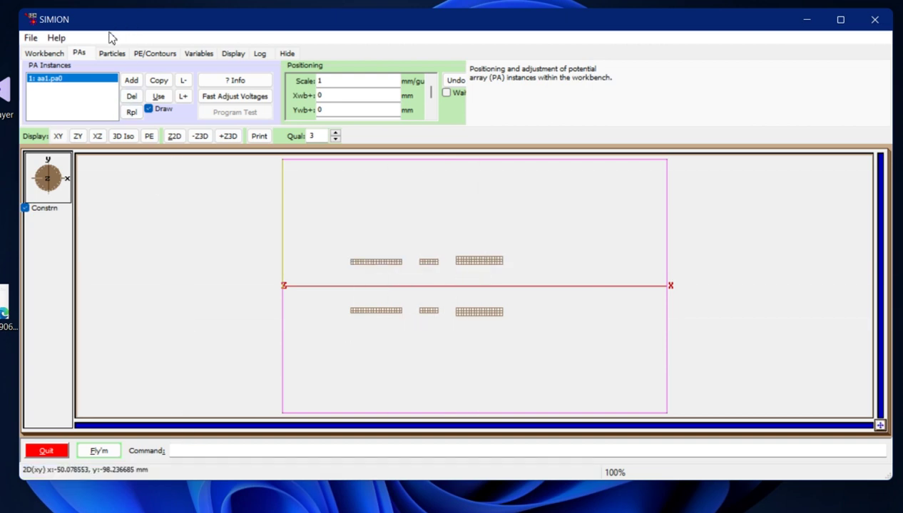
- Set the number of equipotential contours to 20 and create them automatically for the array
click(160, 54)
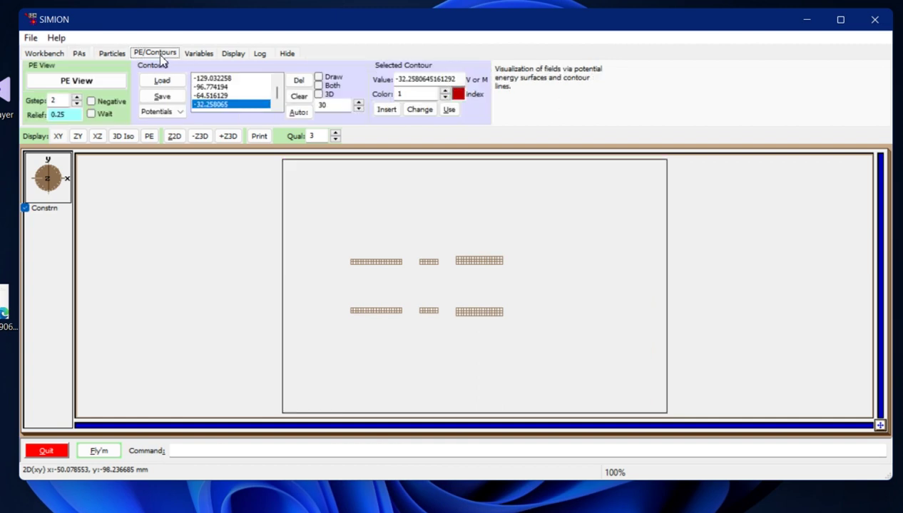
click(313, 105)
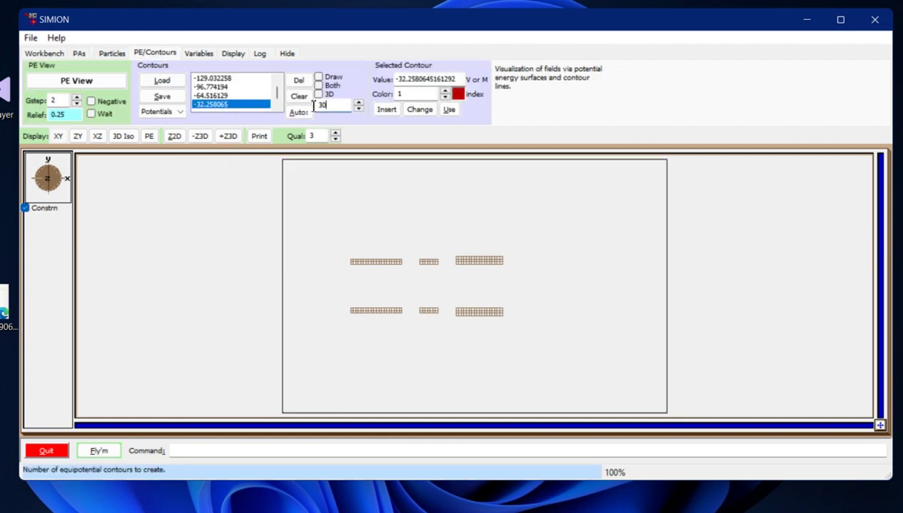
key(BackSpace)
key(BackSpace)
text(20)
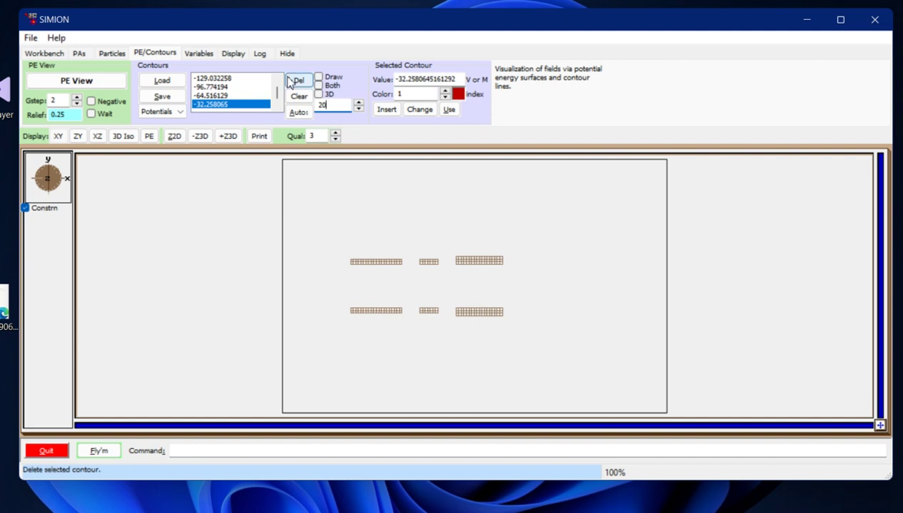
click(298, 112)
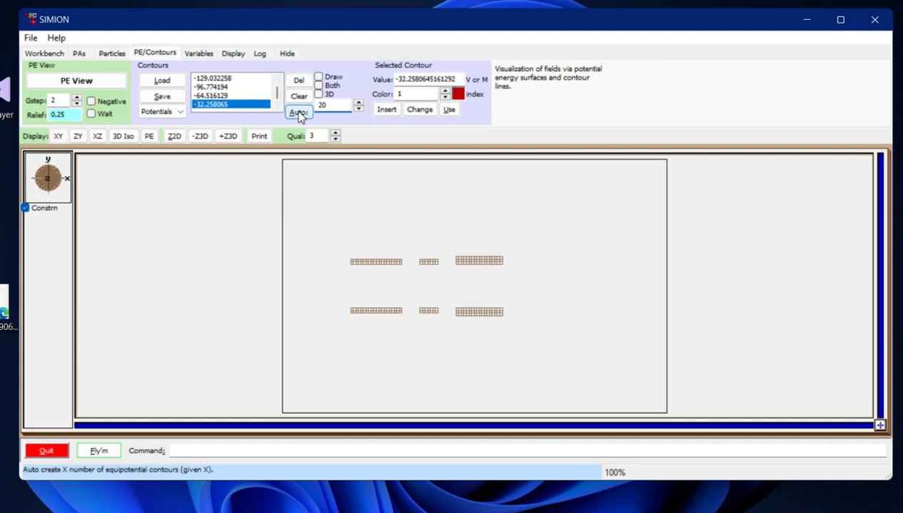